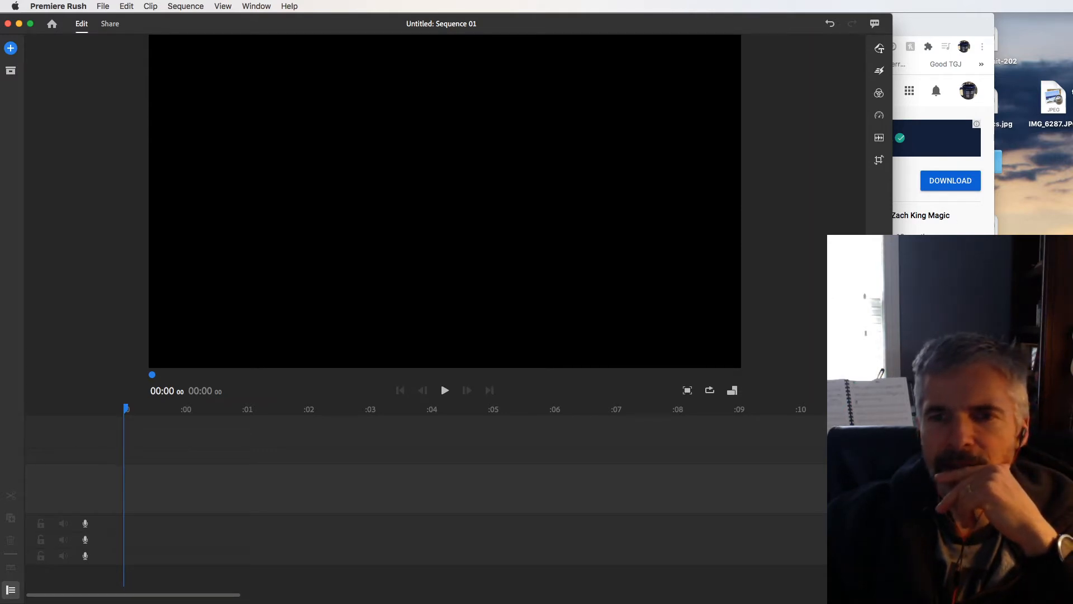
# Add the video of the dog by the fireplace to the empty timeline and scrub back to about 00:06
pyautogui.moveTo(1065, 149); pyautogui.dragTo(102, 492)
pyautogui.hscroll(-6, 400, 527)
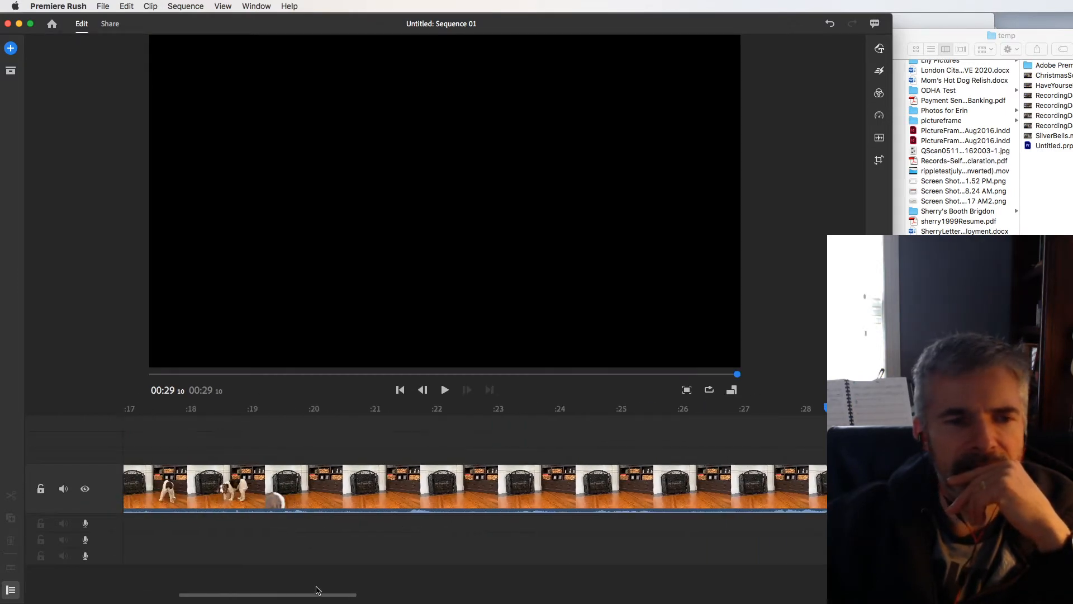
pyautogui.moveTo(353, 594); pyautogui.dragTo(311, 596)
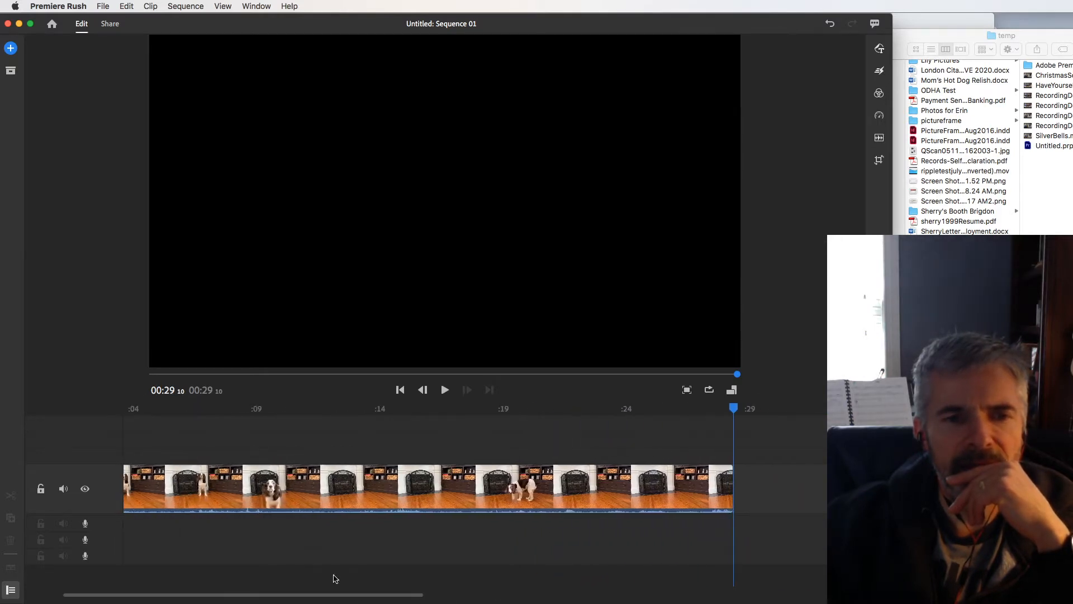
pyautogui.click(394, 427)
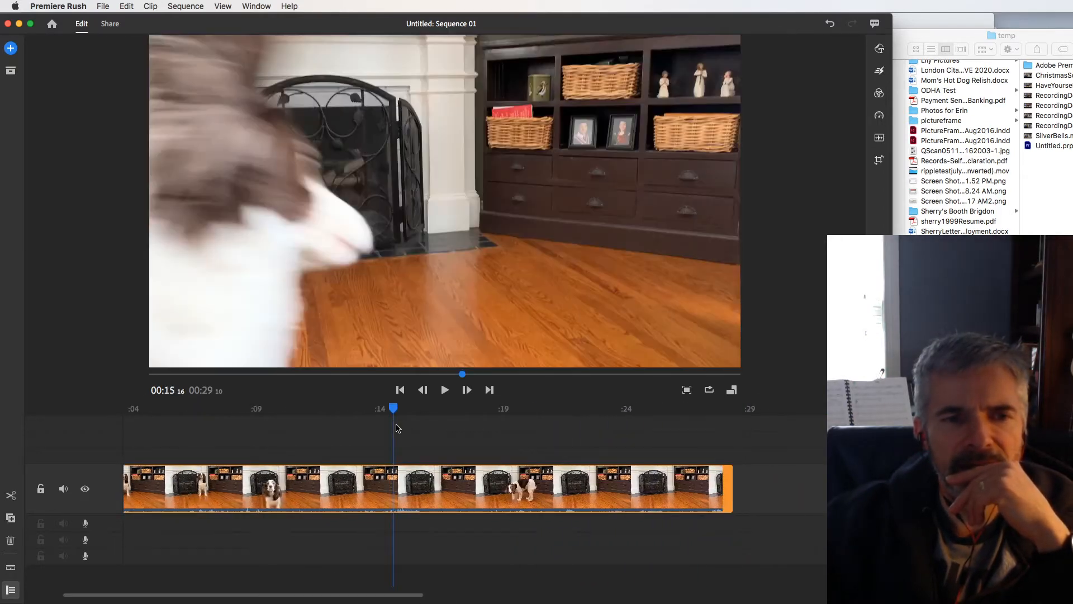
pyautogui.moveTo(390, 425); pyautogui.dragTo(182, 423)
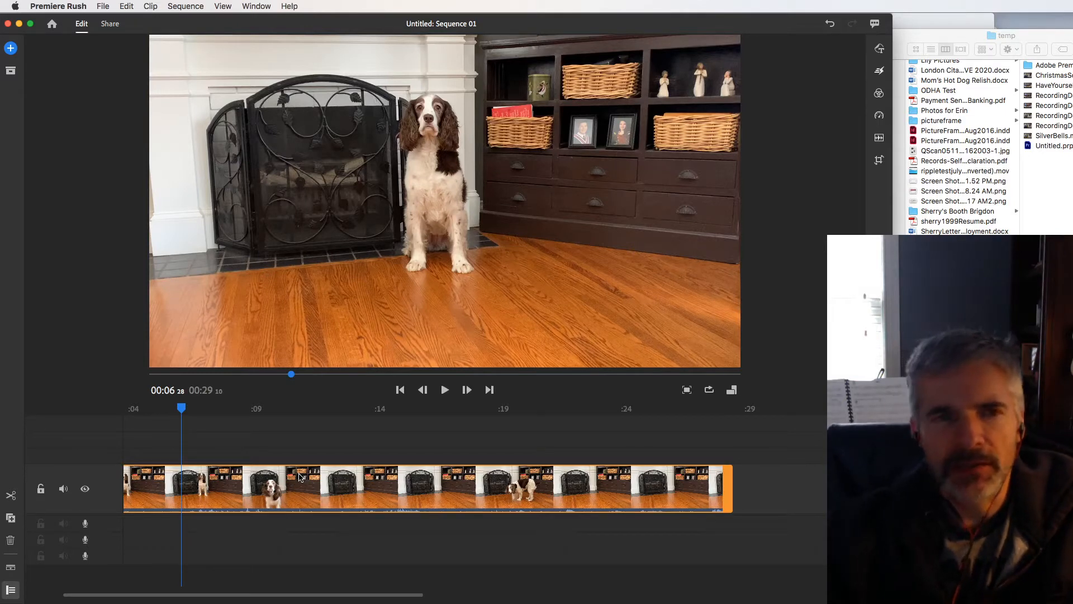
# Separate the audio from the dog video clip and delete the separated audio
pyautogui.rightClick(355, 480)
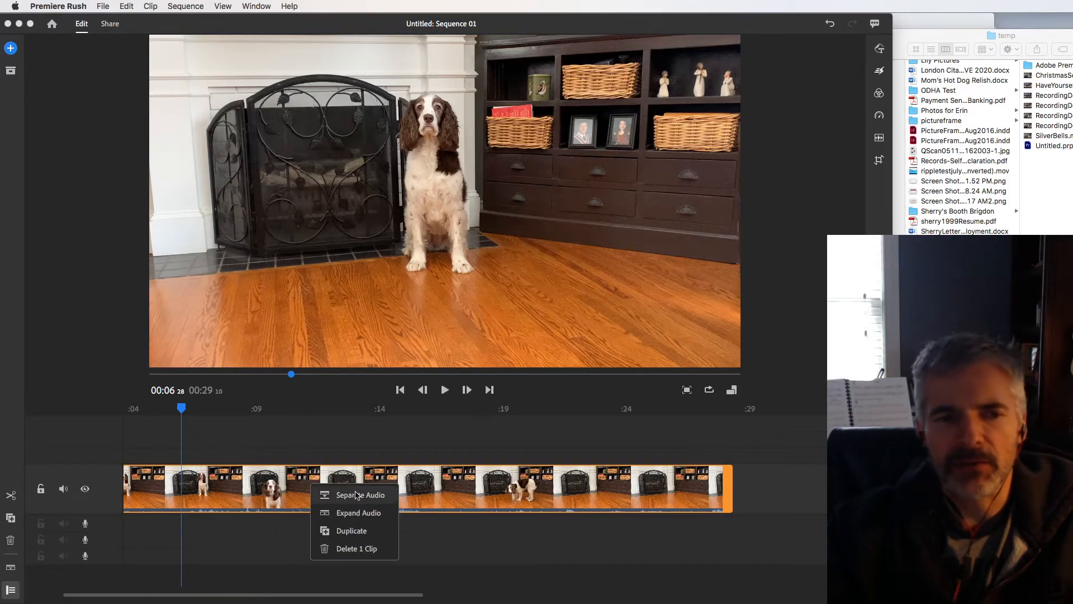
pyautogui.click(354, 492)
pyautogui.click(328, 530)
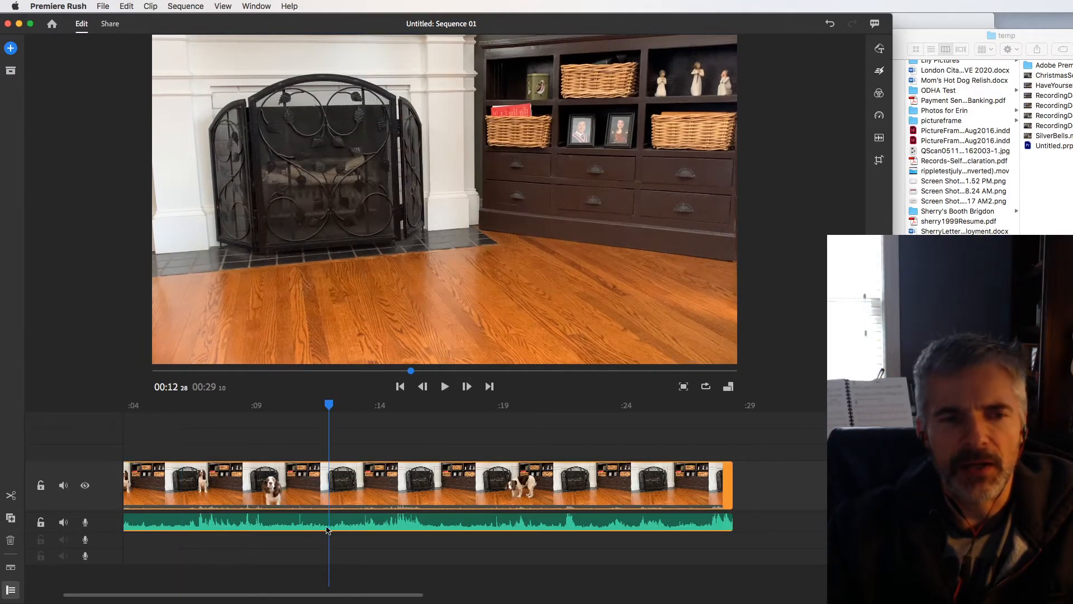
pyautogui.moveTo(303, 525); pyautogui.dragTo(303, 521)
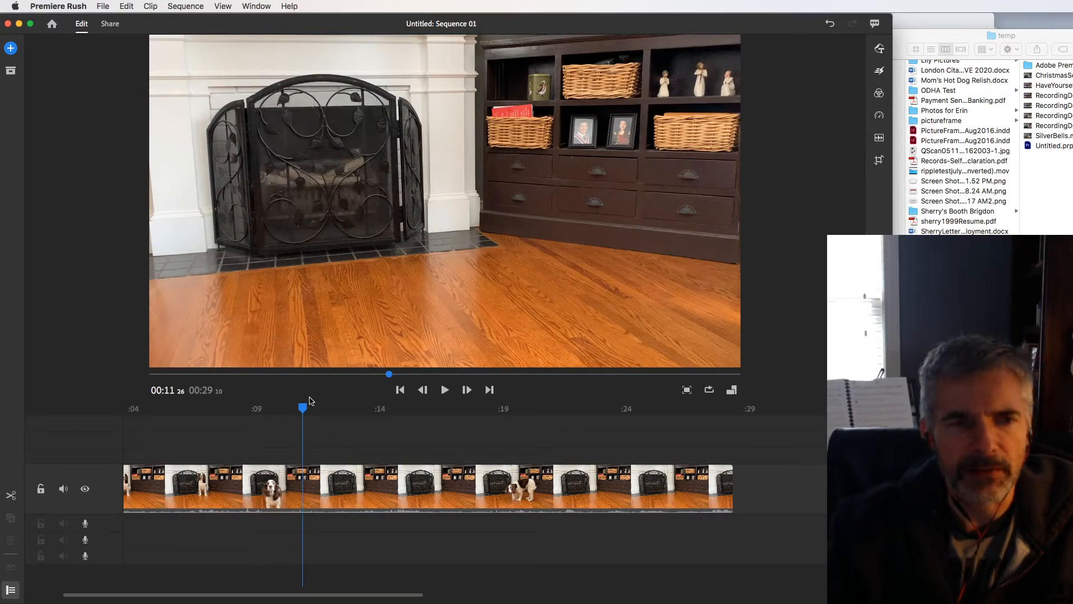
# Split the video clip at 00:21, where the dog has left the frame
pyautogui.moveTo(303, 409); pyautogui.dragTo(510, 441)
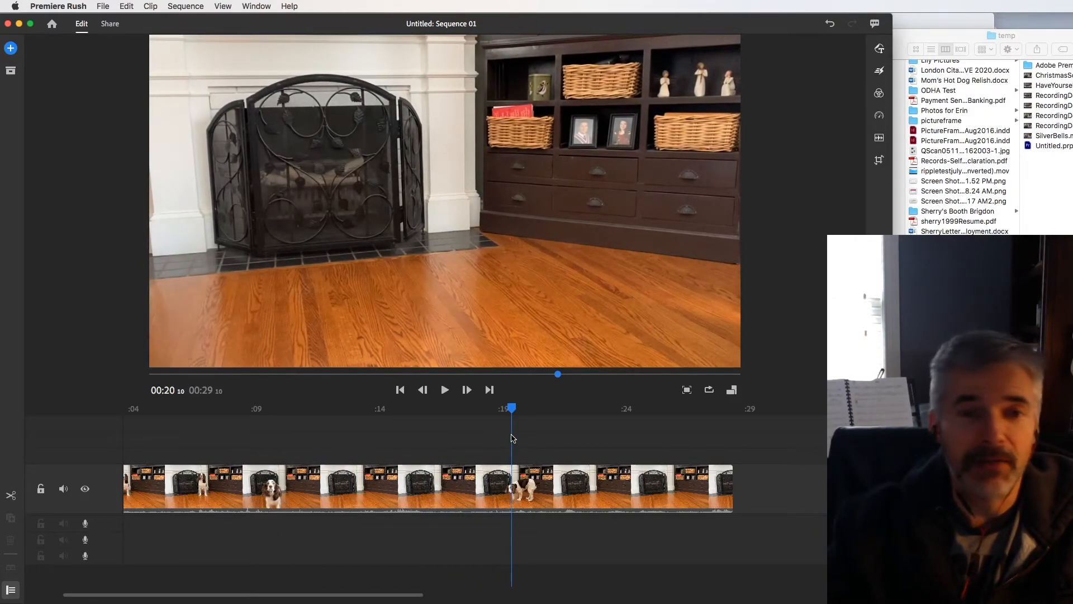
pyautogui.moveTo(511, 441)
pyautogui.mouseDown()
pyautogui.moveTo(544, 436)
pyautogui.moveTo(477, 434)
pyautogui.moveTo(529, 435)
pyautogui.mouseUp()
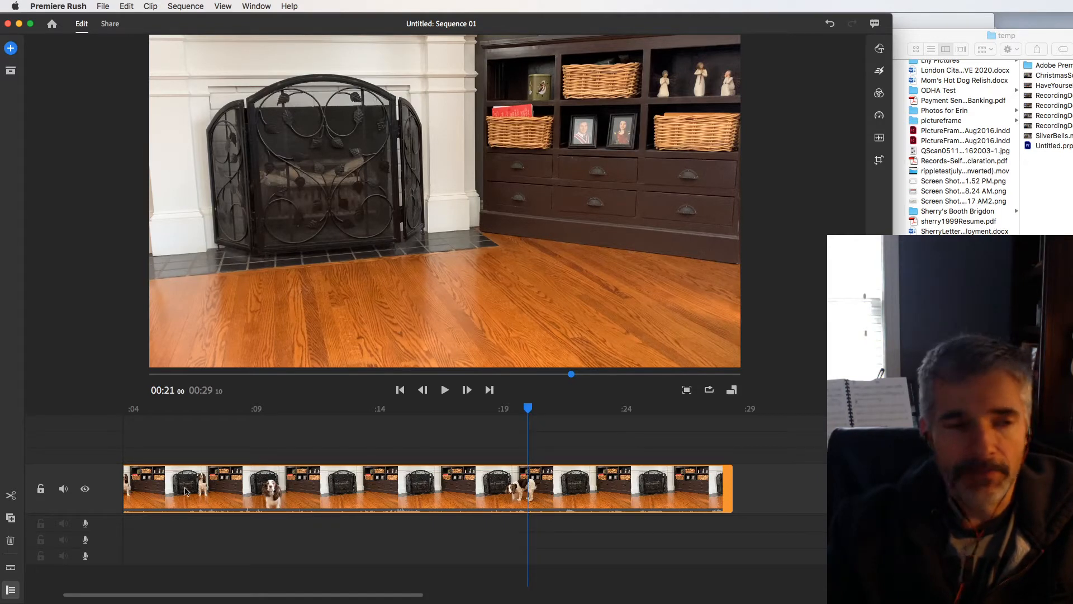
pyautogui.click(10, 496)
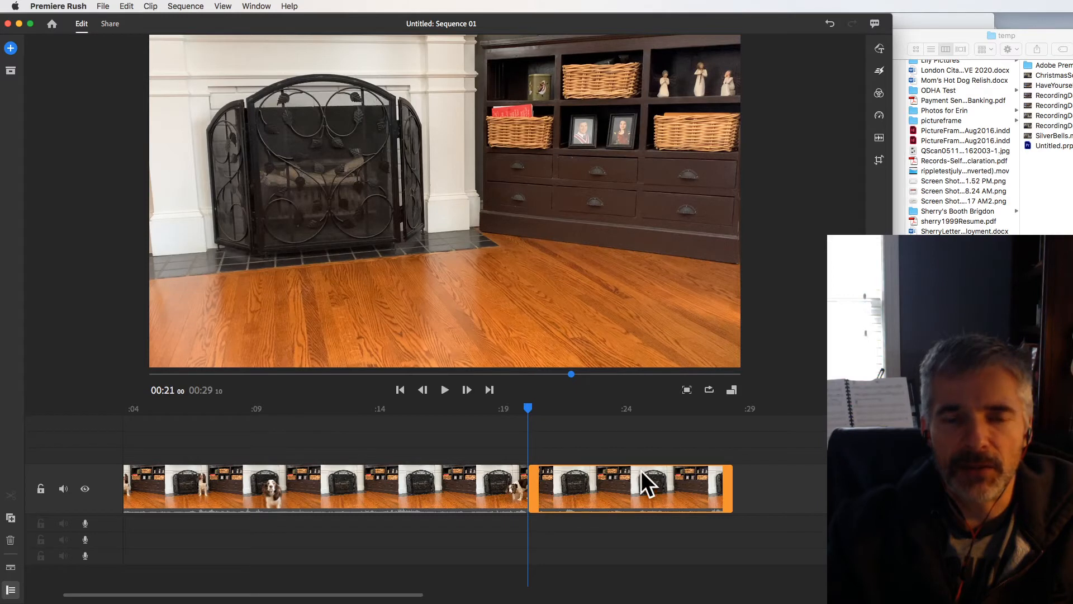
# Trim the dog segment and stack it on the track above the empty-room segment near the start of the timeline
pyautogui.moveTo(532, 410); pyautogui.dragTo(642, 413)
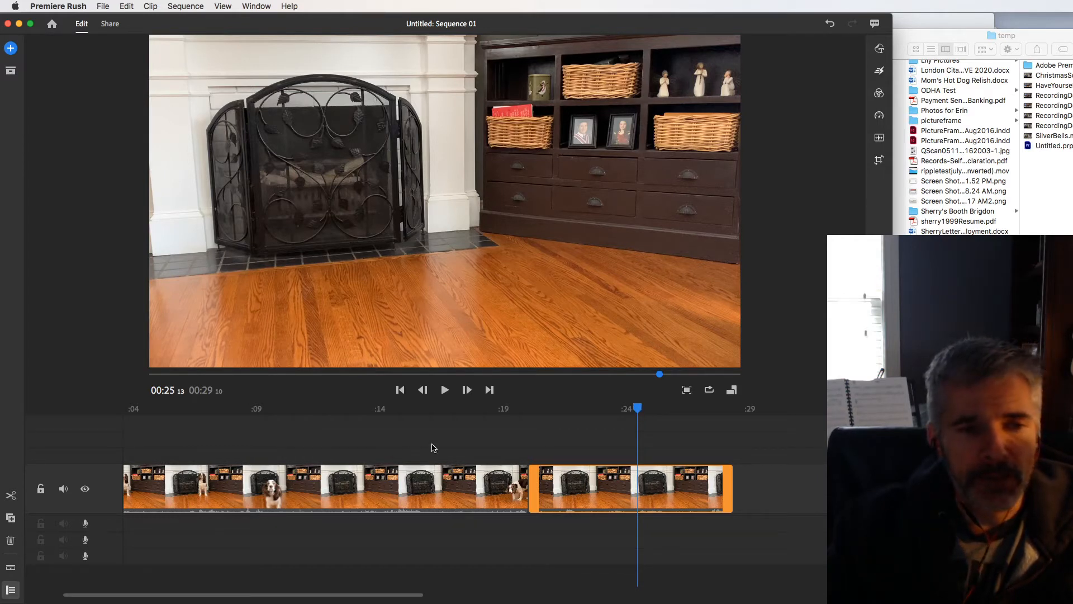
pyautogui.click(10, 590)
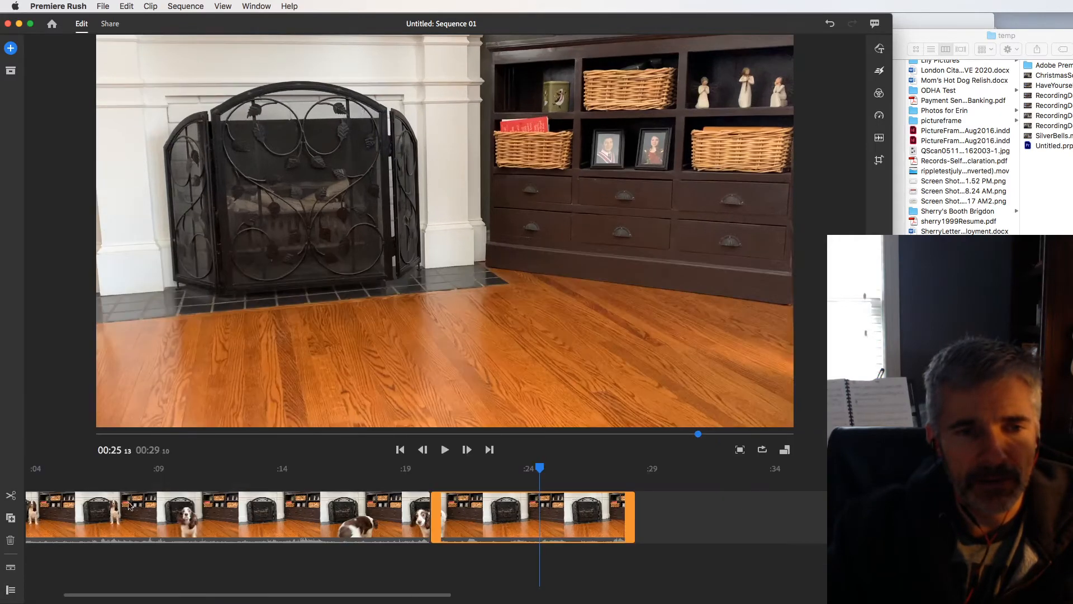
pyautogui.click(10, 590)
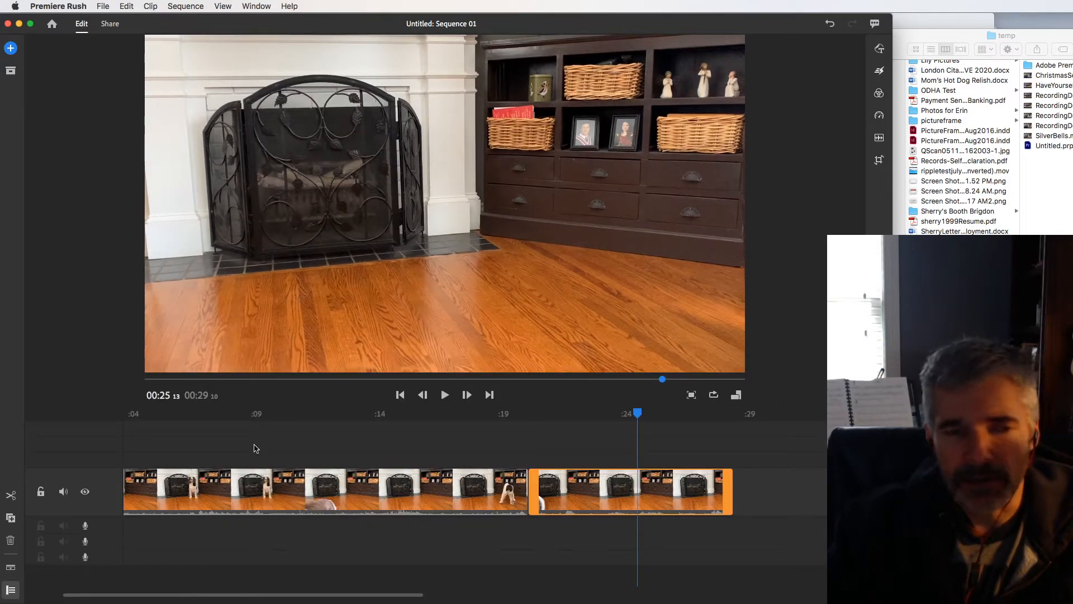
pyautogui.click(271, 480)
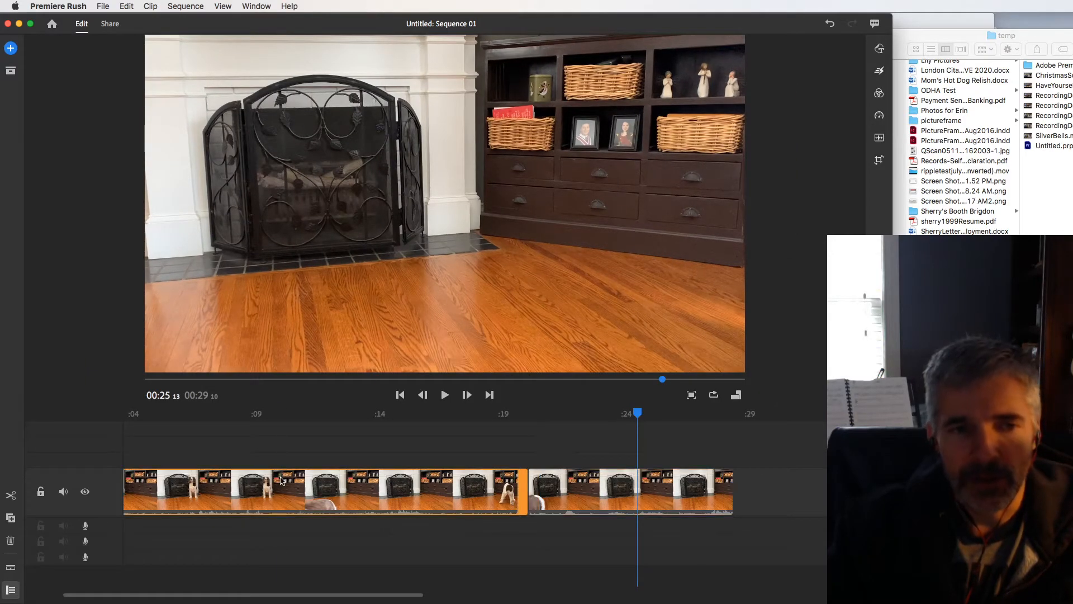
pyautogui.click(622, 434)
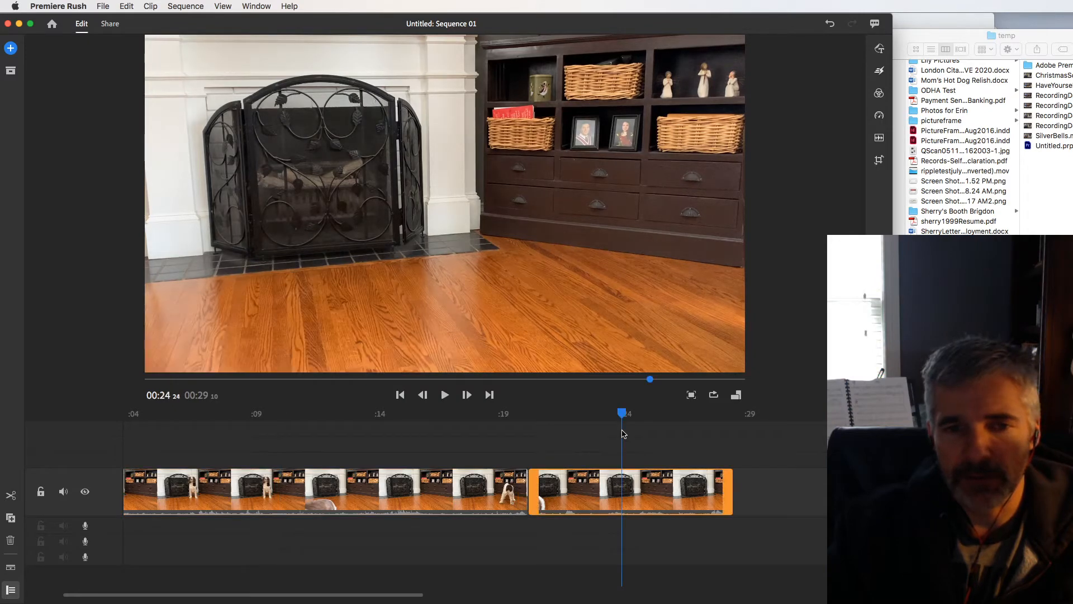
pyautogui.click(289, 452)
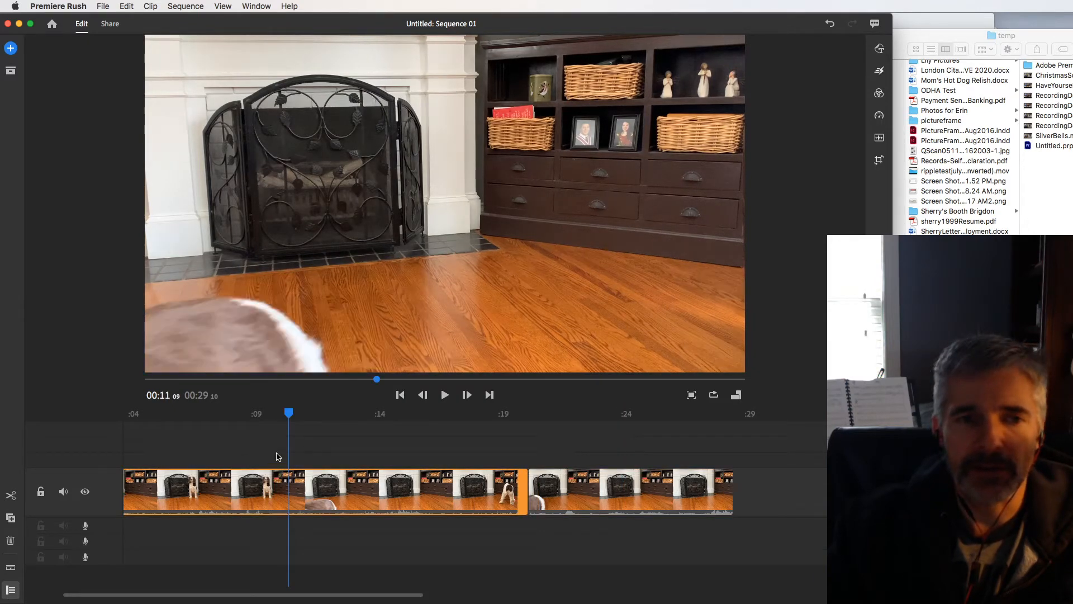
pyautogui.moveTo(289, 413); pyautogui.dragTo(194, 417)
pyautogui.moveTo(523, 491); pyautogui.dragTo(162, 459)
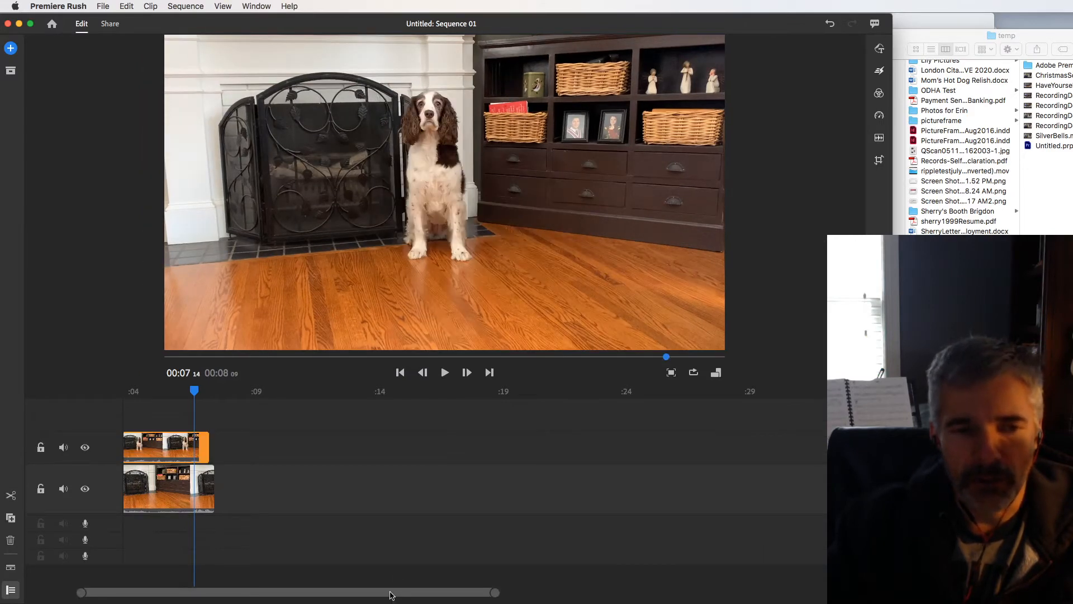
# Examine how the dog appears over the empty room by scrubbing and playing the stacked clips
pyautogui.moveTo(390, 594); pyautogui.dragTo(298, 588)
pyautogui.moveTo(445, 594); pyautogui.dragTo(330, 593)
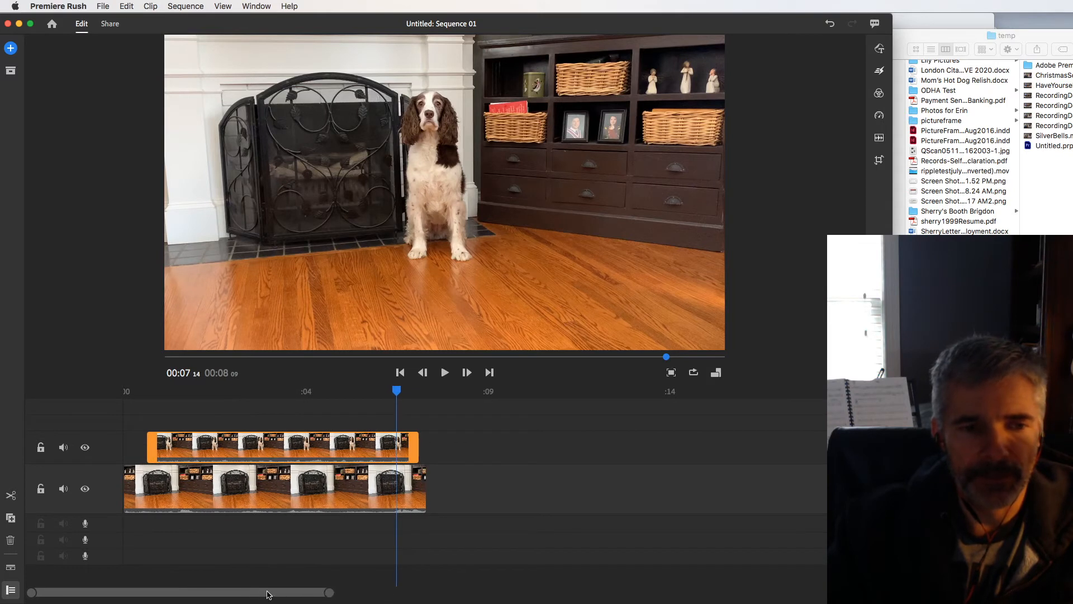
pyautogui.moveTo(328, 593); pyautogui.dragTo(268, 593)
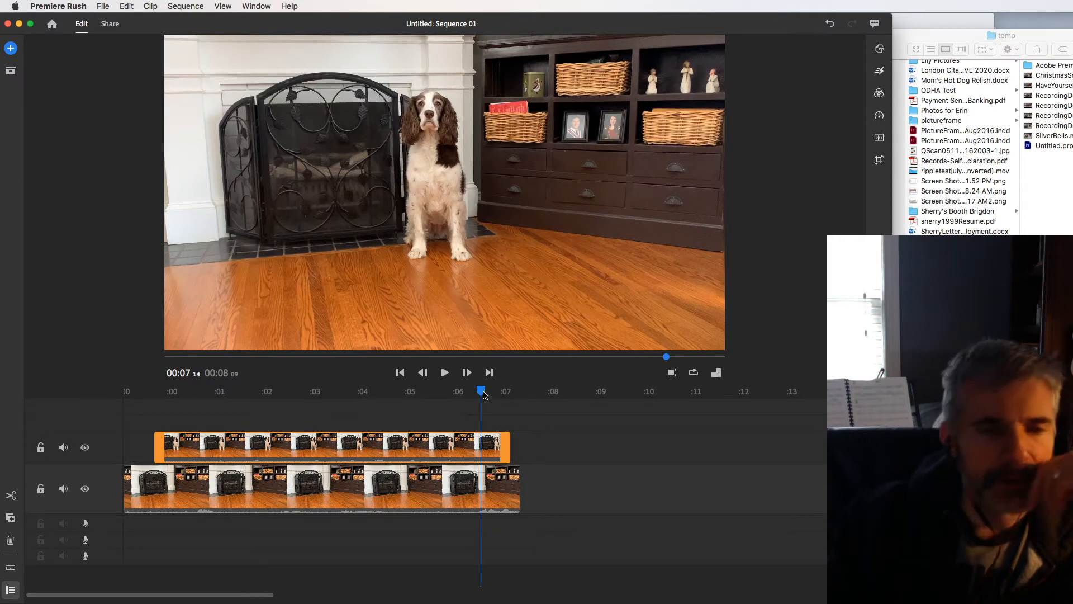
pyautogui.moveTo(484, 395); pyautogui.dragTo(252, 397)
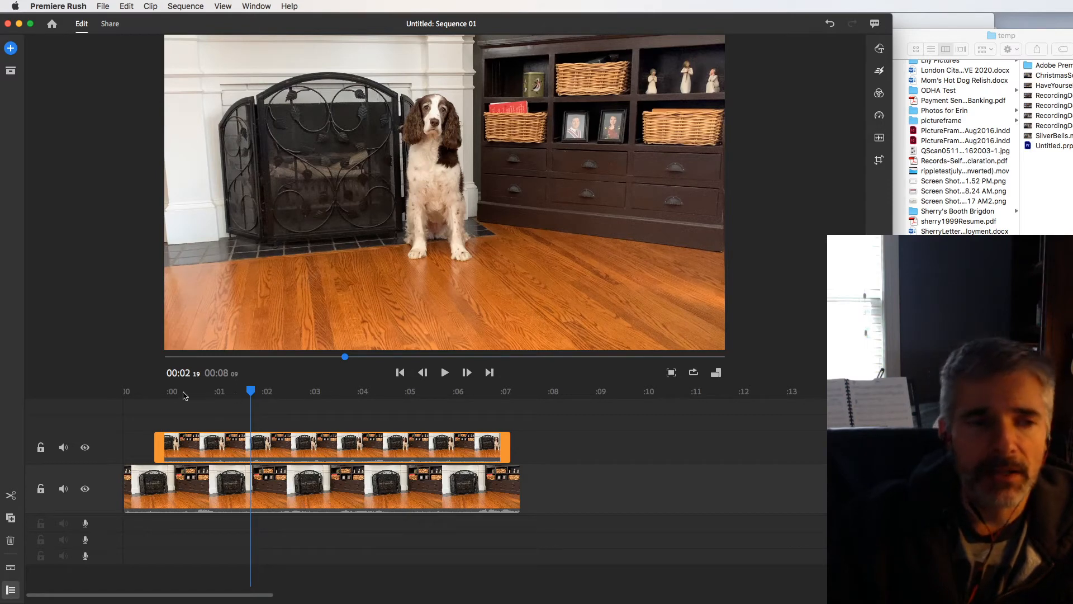
pyautogui.click(137, 393)
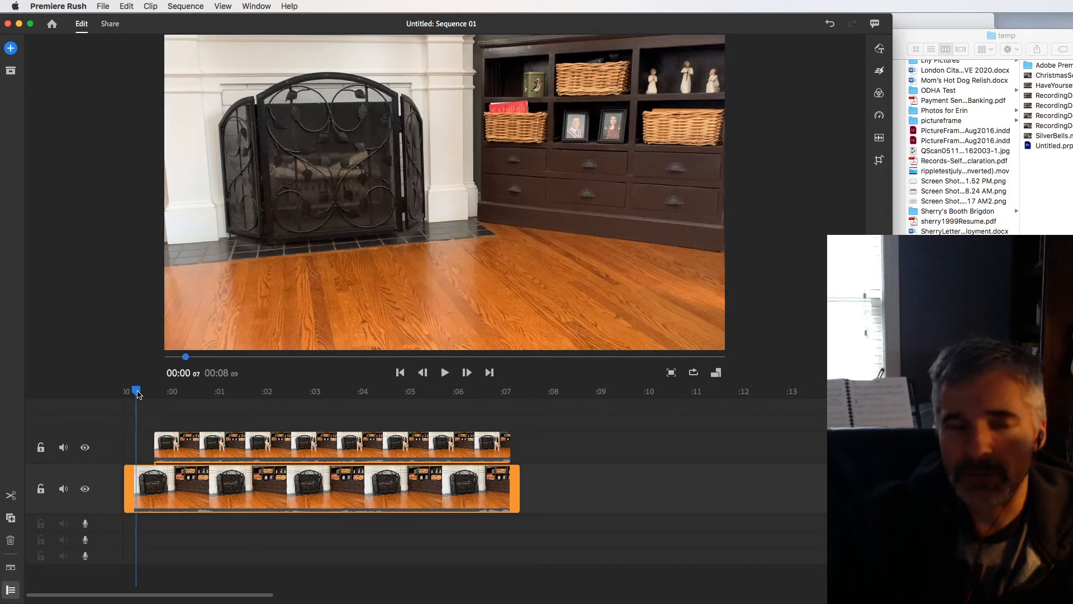
pyautogui.moveTo(137, 393); pyautogui.dragTo(142, 393)
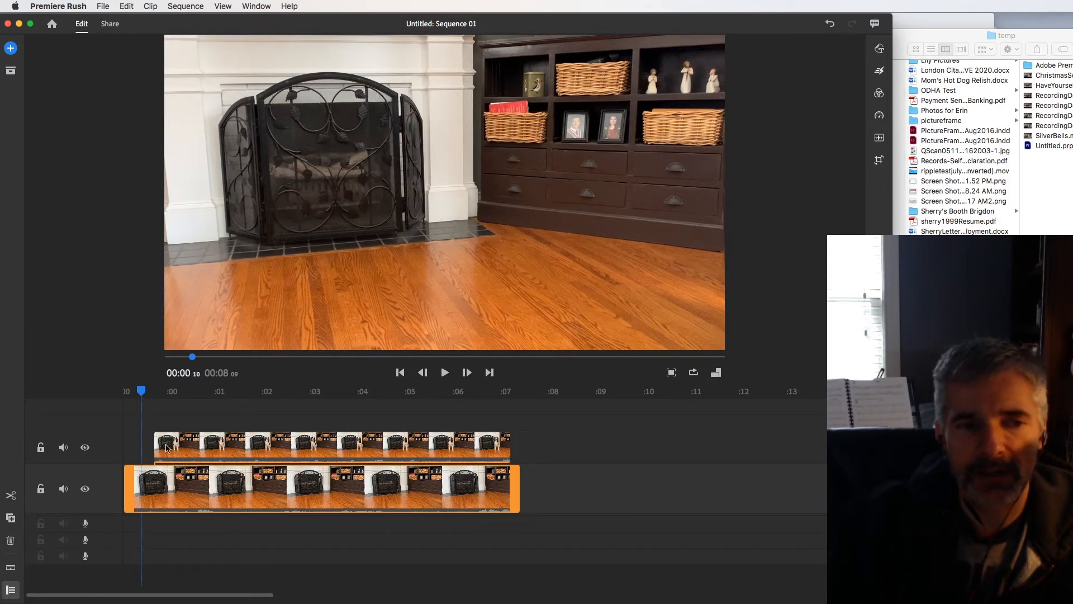
pyautogui.click(198, 439)
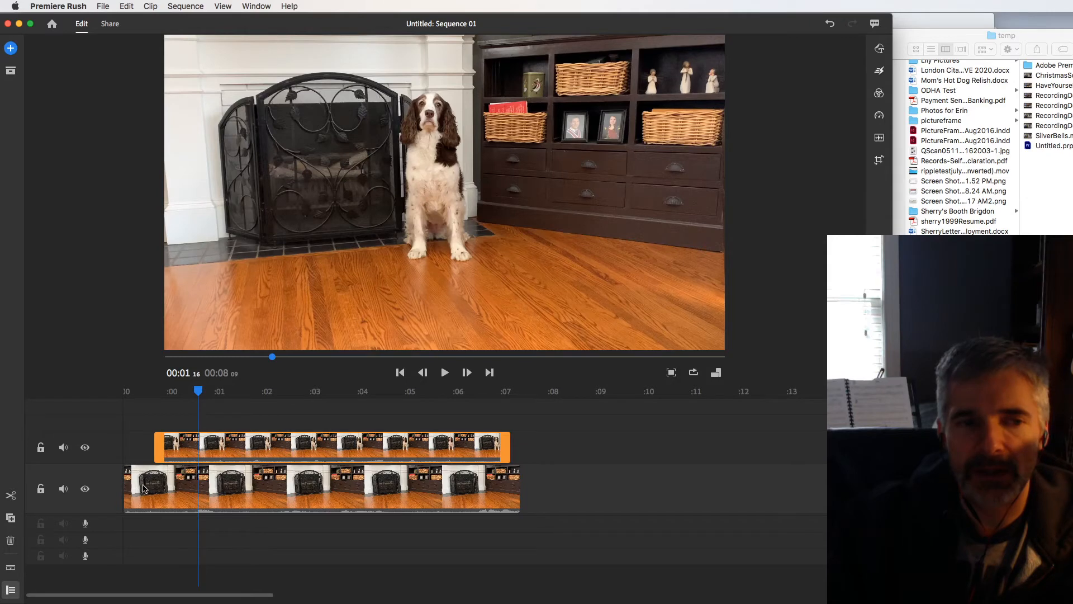
pyautogui.moveTo(174, 396); pyautogui.dragTo(154, 386)
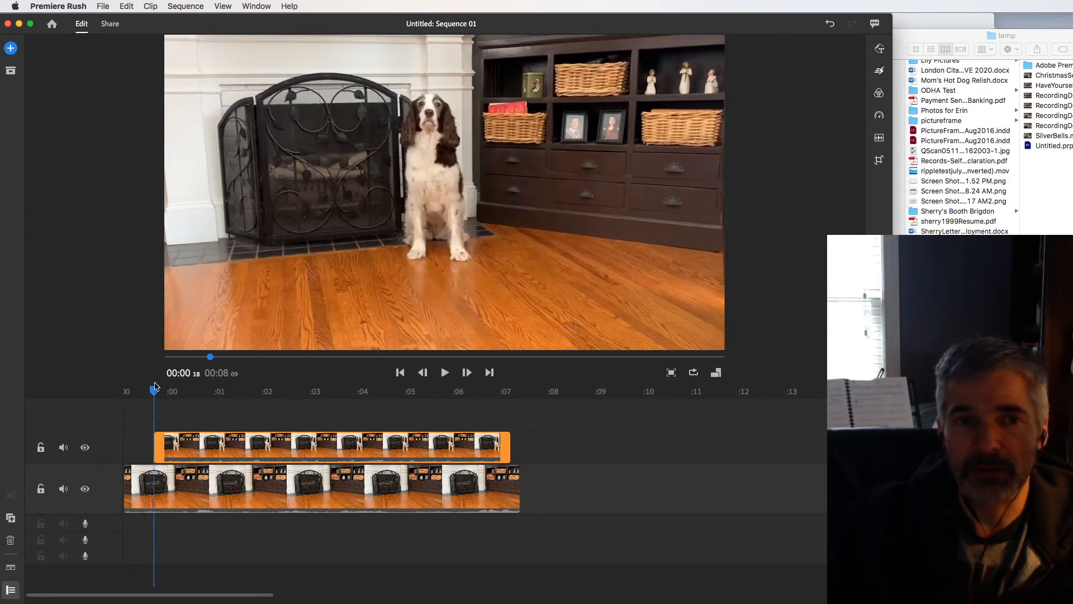
pyautogui.moveTo(155, 386); pyautogui.dragTo(131, 378)
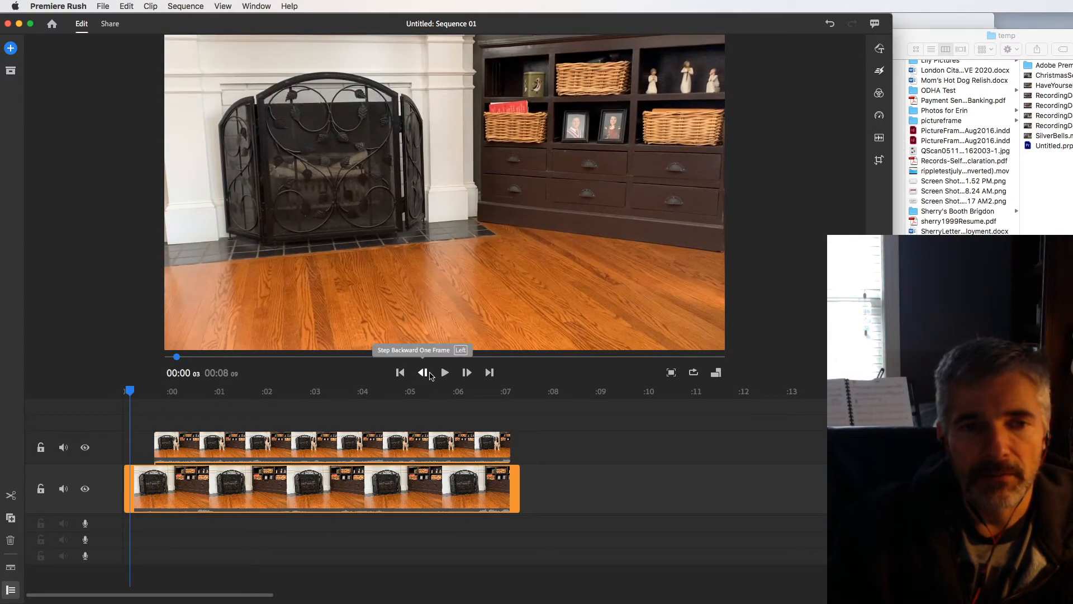
pyautogui.click(444, 373)
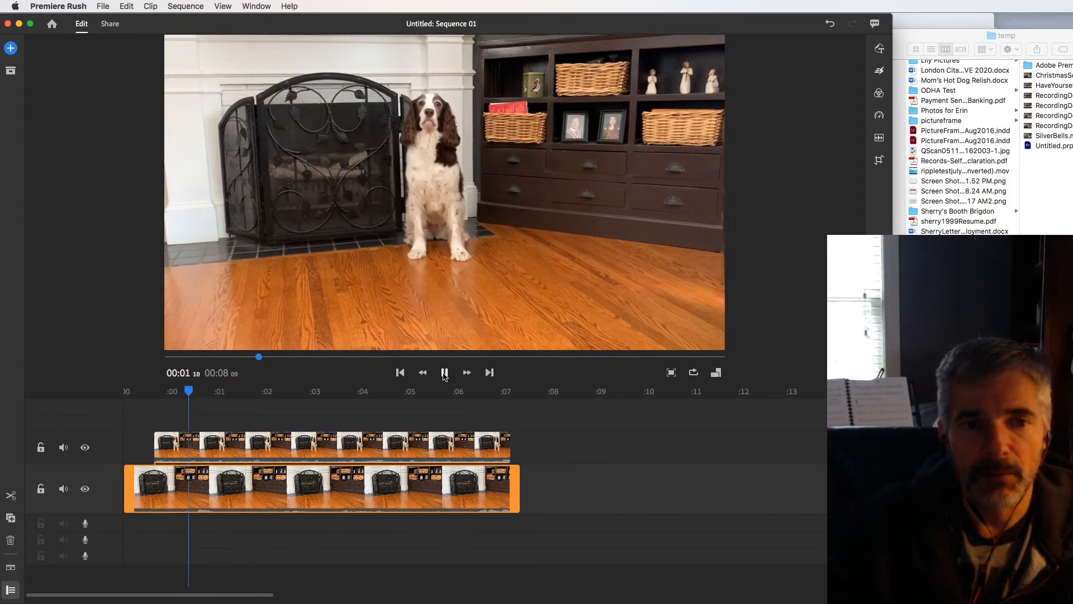
pyautogui.click(444, 373)
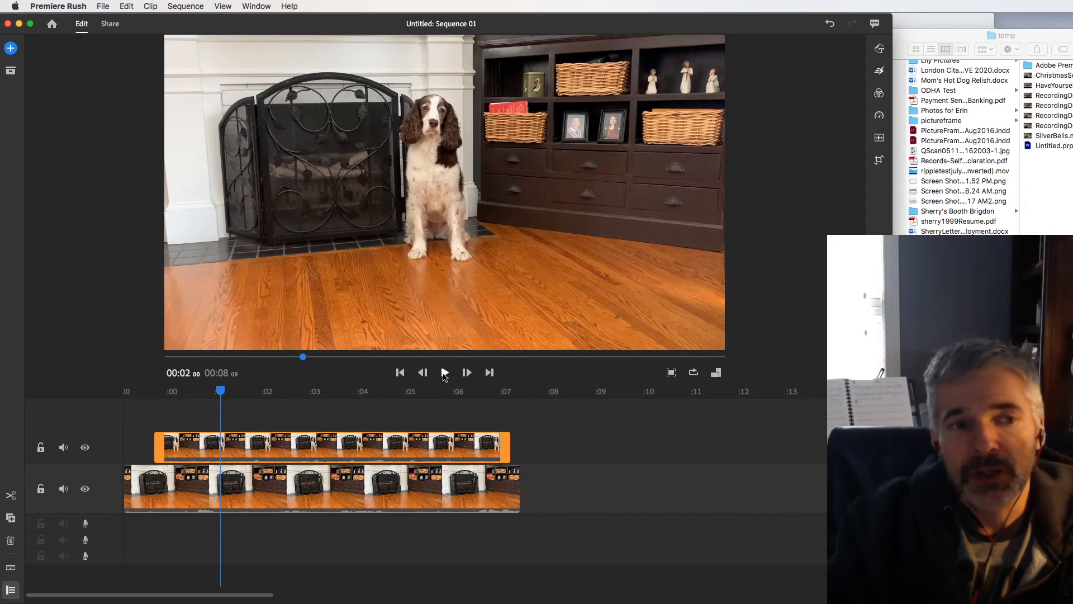
# Add a 1.70-second Dissolve transition to the start of the dog clip on the upper track
pyautogui.moveTo(220, 391); pyautogui.dragTo(162, 391)
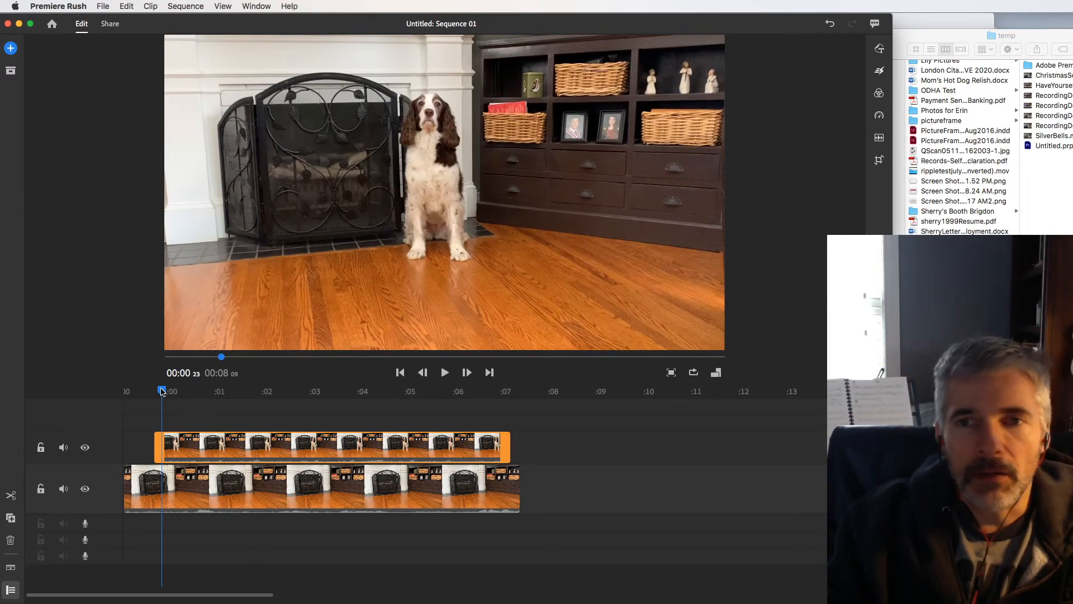
pyautogui.click(879, 70)
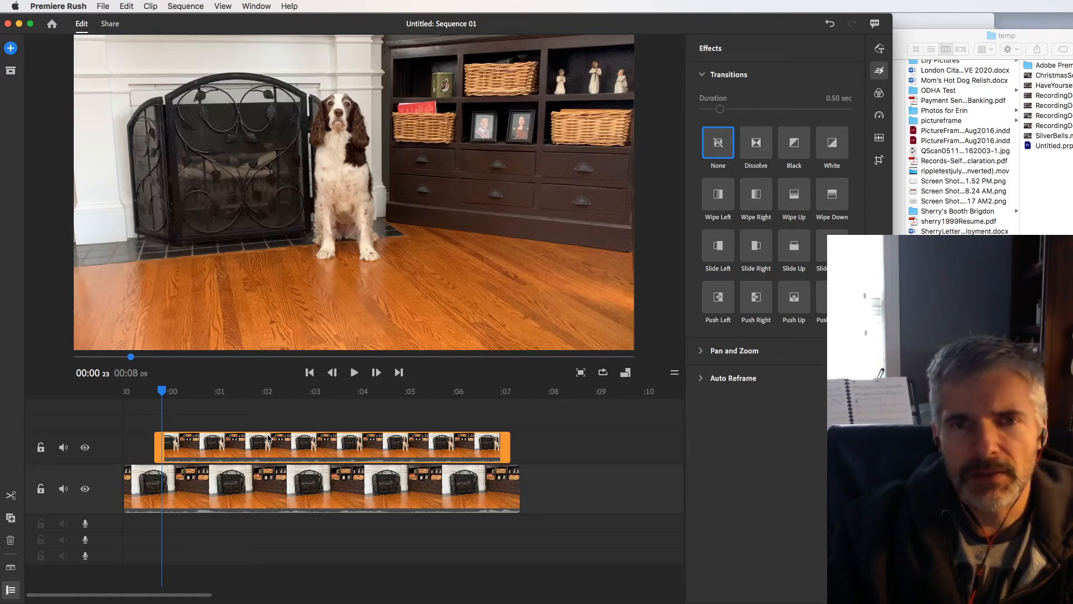
pyautogui.moveTo(162, 389); pyautogui.dragTo(146, 389)
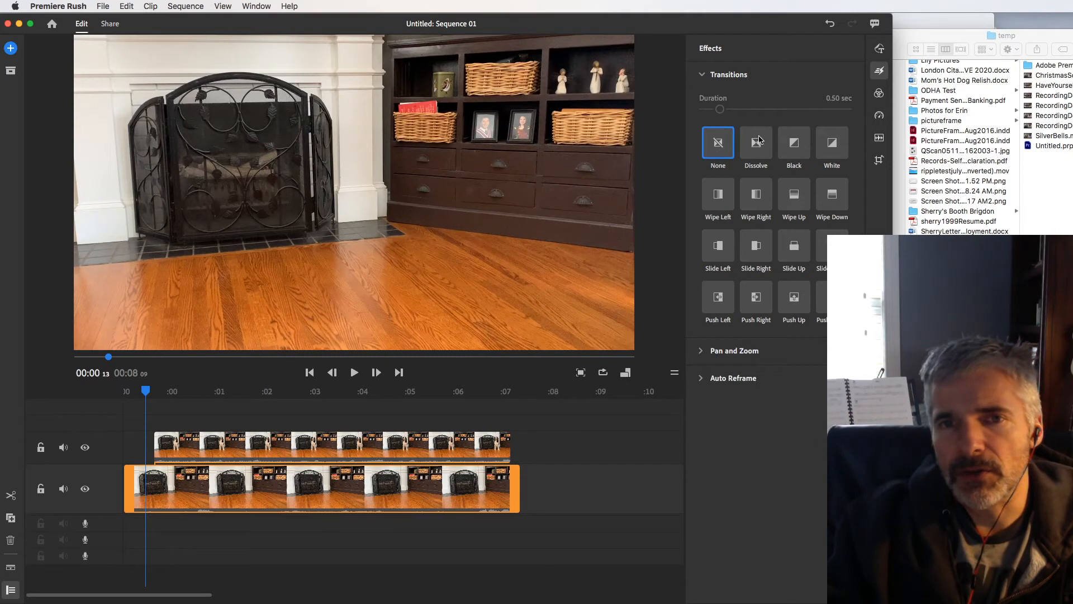
pyautogui.moveTo(761, 146); pyautogui.dragTo(234, 443)
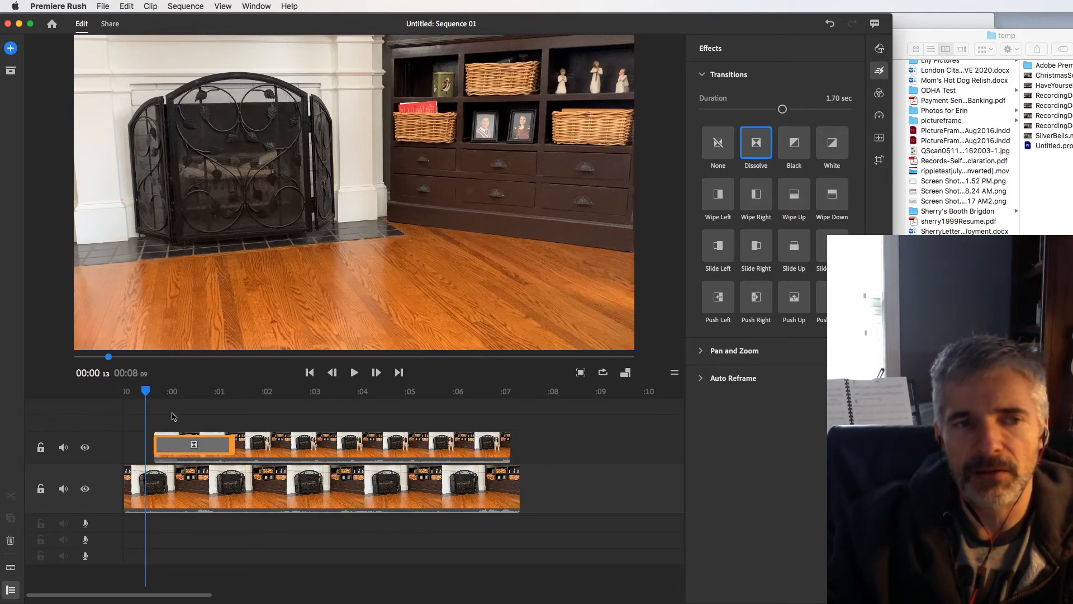
# Shorten the upper dog clip with a Dissolve transition on its end, and shift the clip slightly earlier
pyautogui.moveTo(146, 392); pyautogui.dragTo(356, 392)
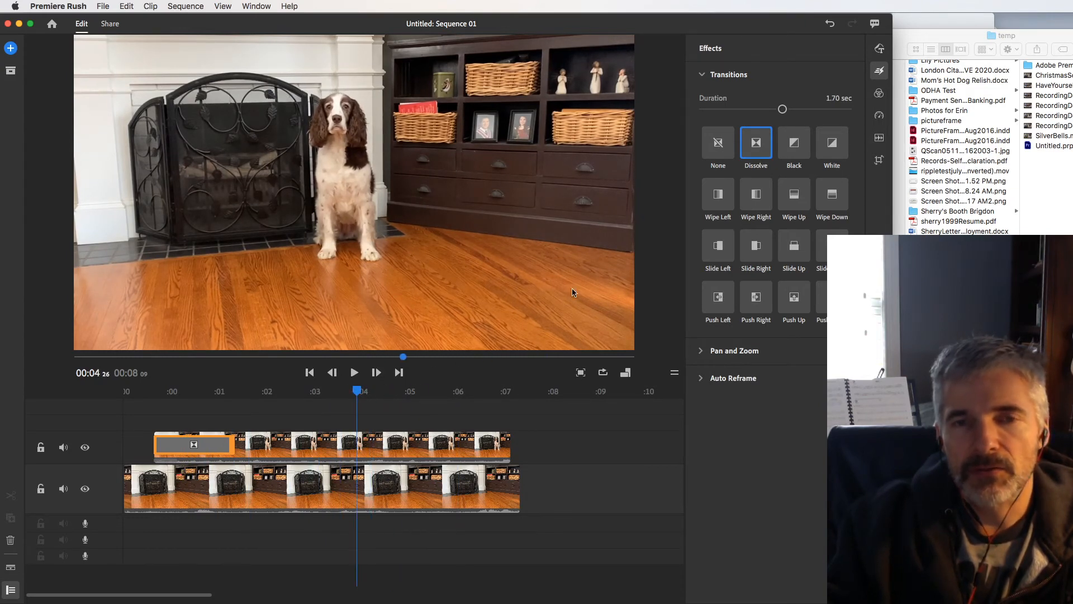
pyautogui.moveTo(757, 144); pyautogui.dragTo(463, 446)
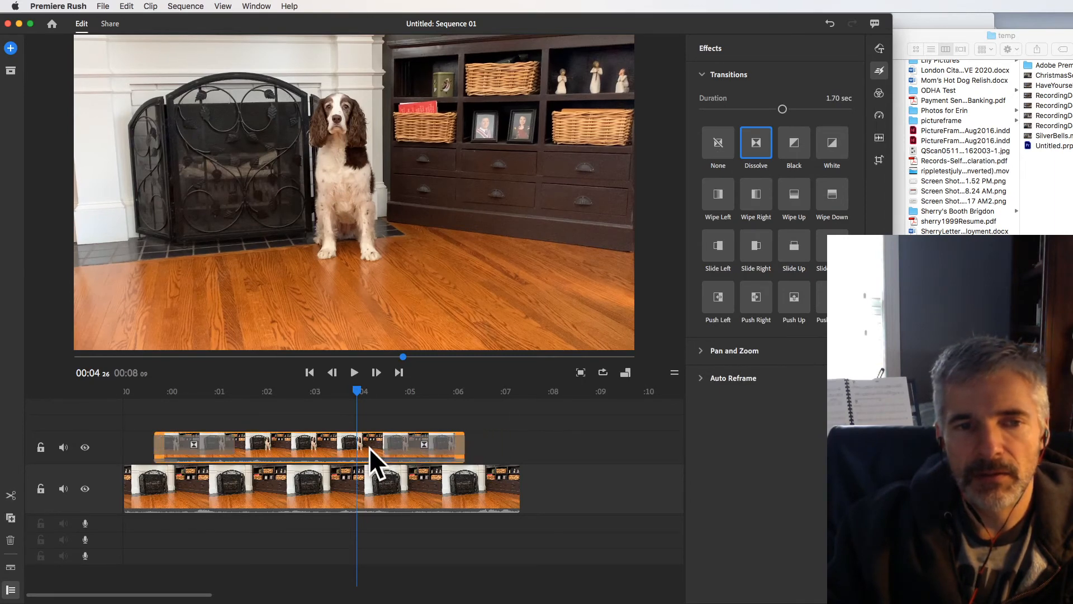
pyautogui.moveTo(388, 448); pyautogui.dragTo(363, 449)
# Lengthen the dog clip's closing dissolve and extend its opening dissolve to 2.23 seconds, returning the playhead to 00:00
pyautogui.click(400, 445)
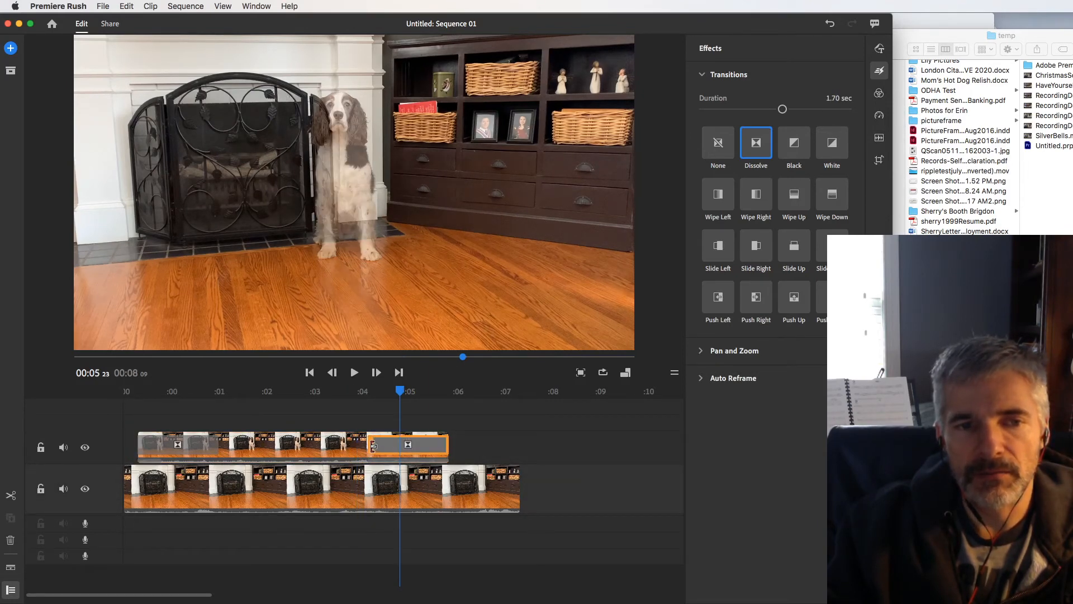
pyautogui.moveTo(373, 446); pyautogui.dragTo(338, 446)
pyautogui.moveTo(217, 447); pyautogui.dragTo(244, 447)
pyautogui.moveTo(147, 393); pyautogui.dragTo(79, 393)
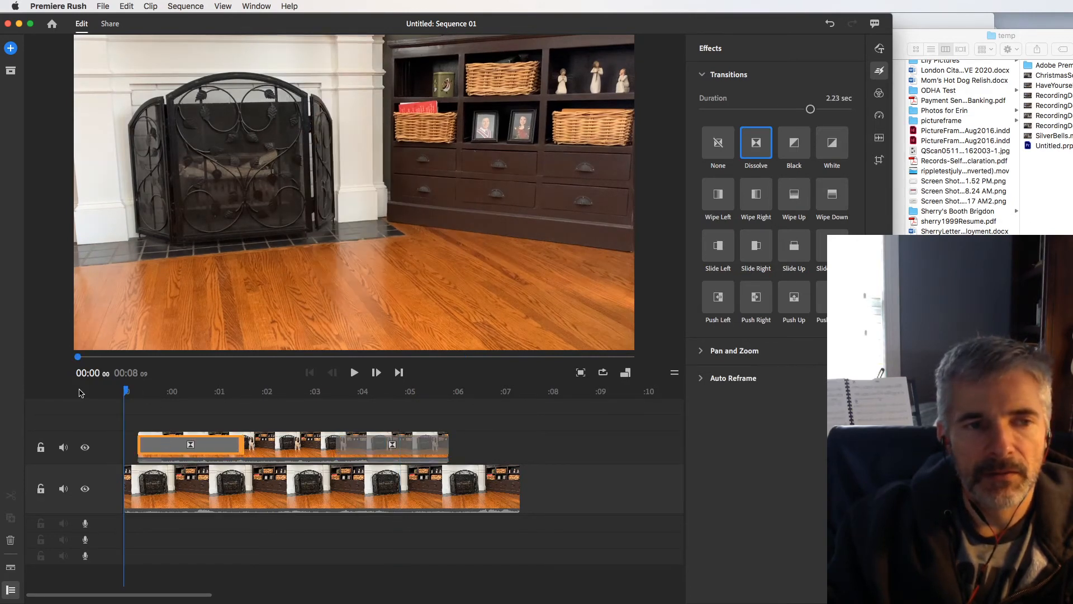
# Play the sequence through from the start and park the playhead within the dog clip's closing dissolve to inspect the fade
pyautogui.click(354, 374)
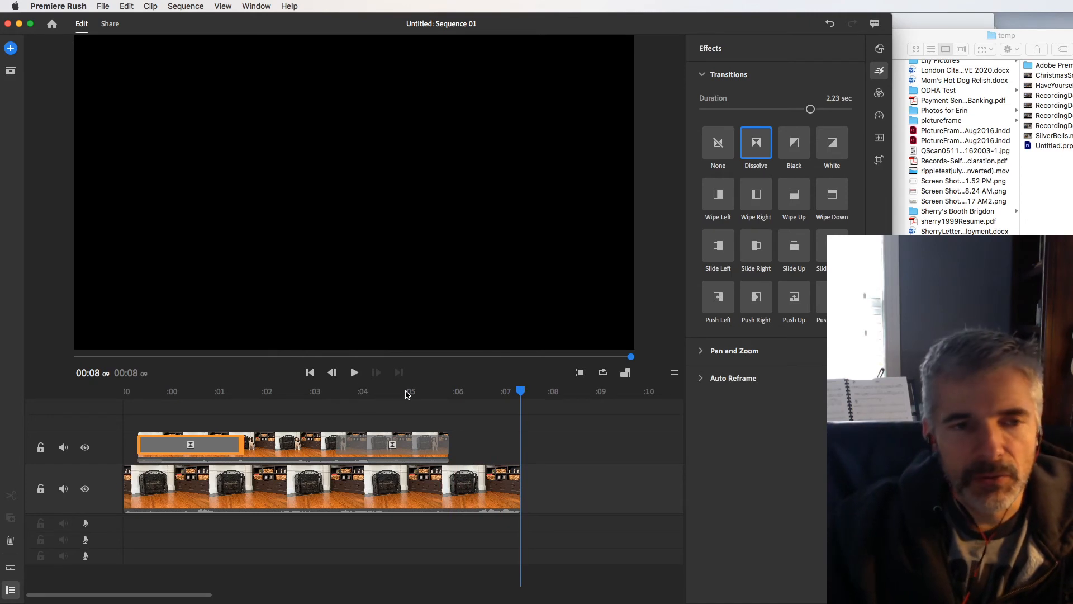
pyautogui.click(405, 391)
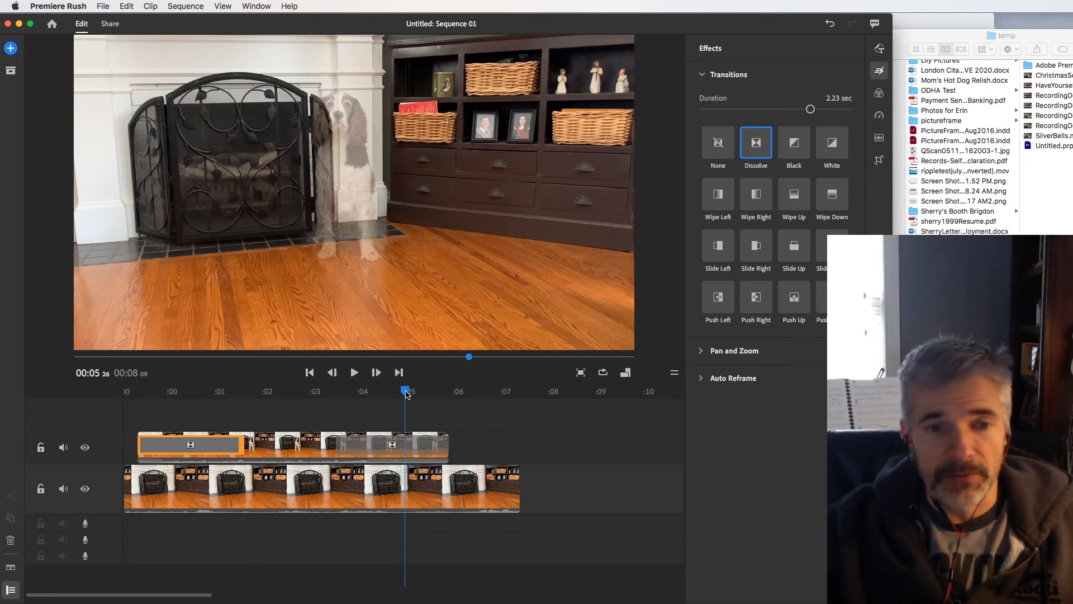
# Switch to Chrome to watch the Zach King magic video on YouTube, and return to Premiere Rush to scrub back to about 00:04
pyautogui.click(346, 603)
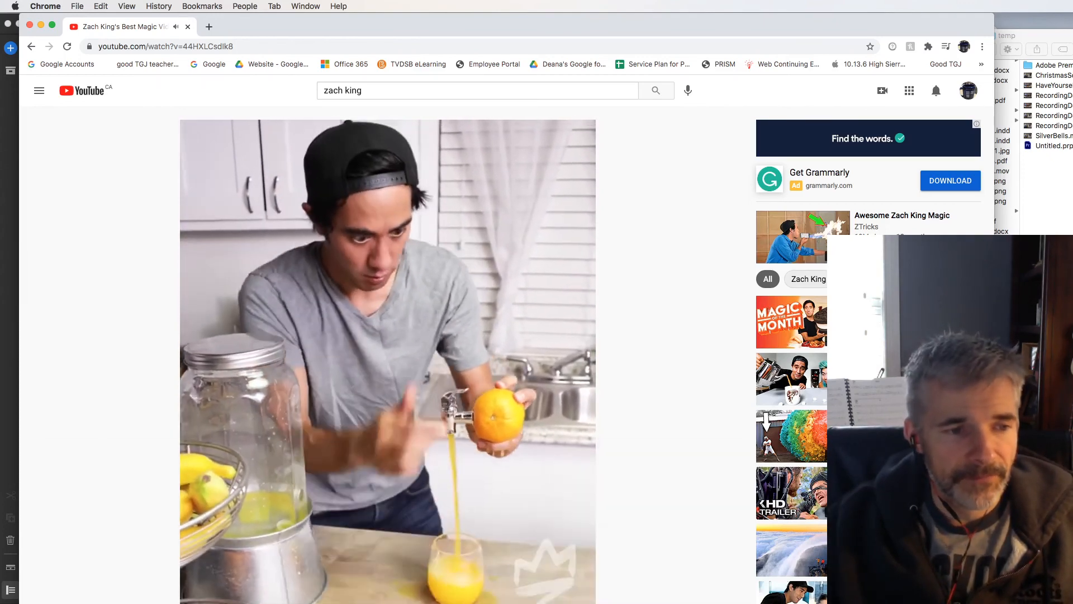
pyautogui.click(51, 602)
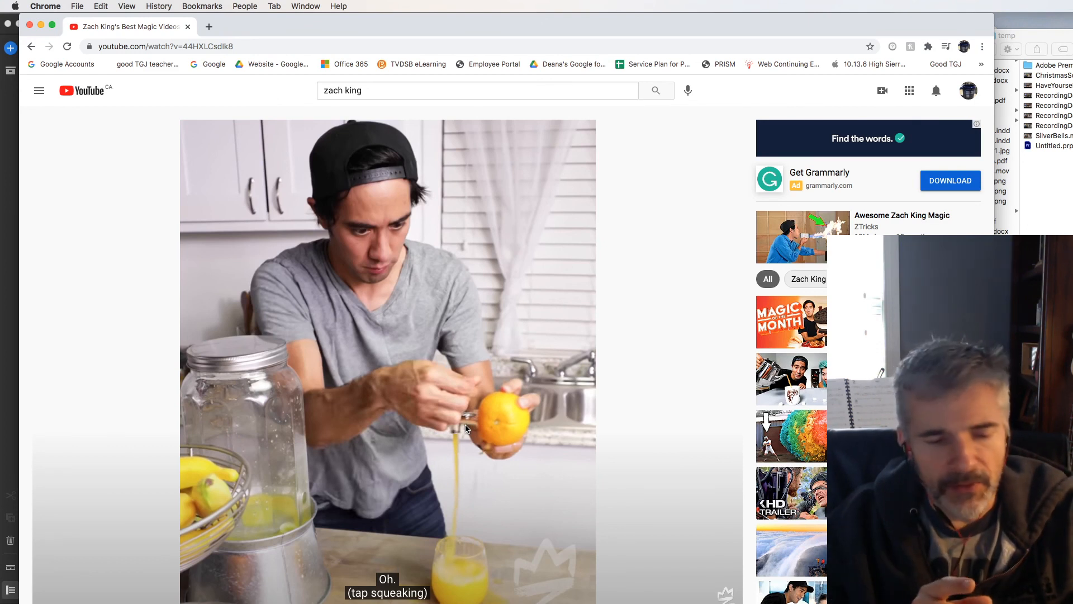
pyautogui.press('super+Tab')
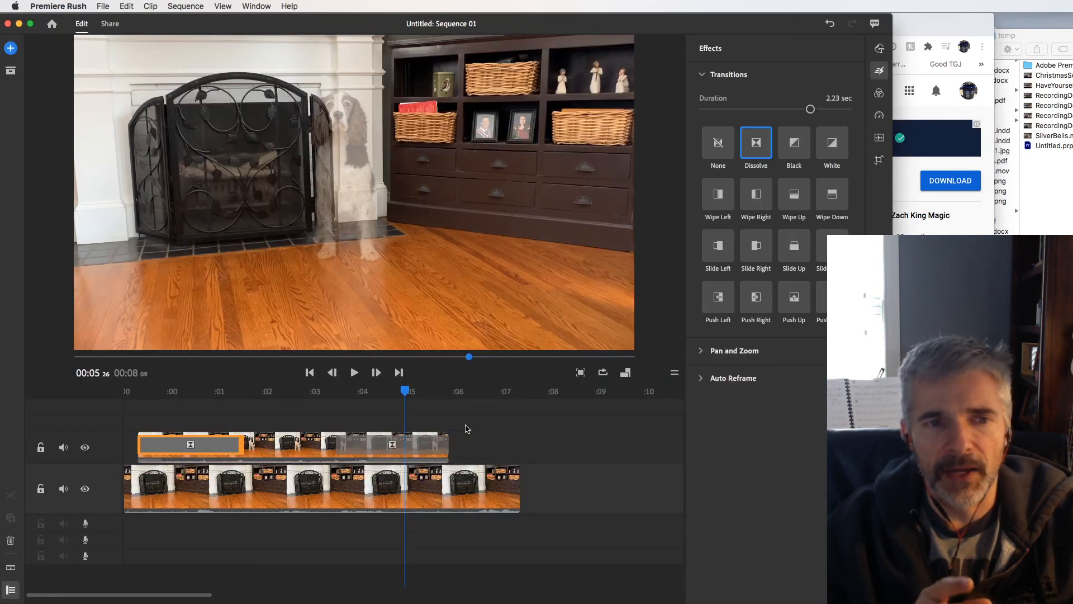
pyautogui.moveTo(396, 393); pyautogui.dragTo(347, 397)
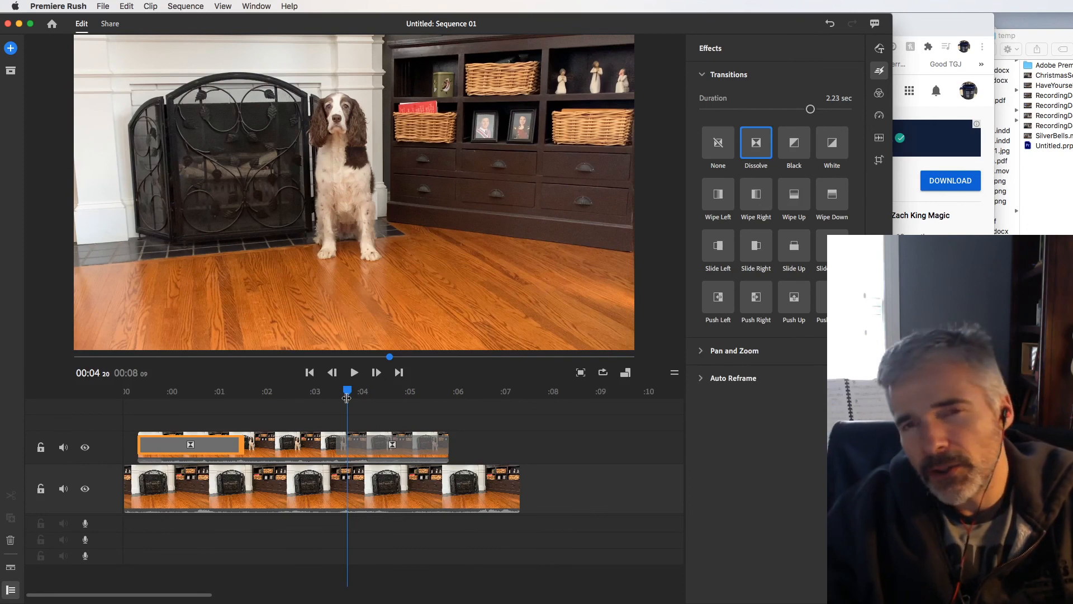